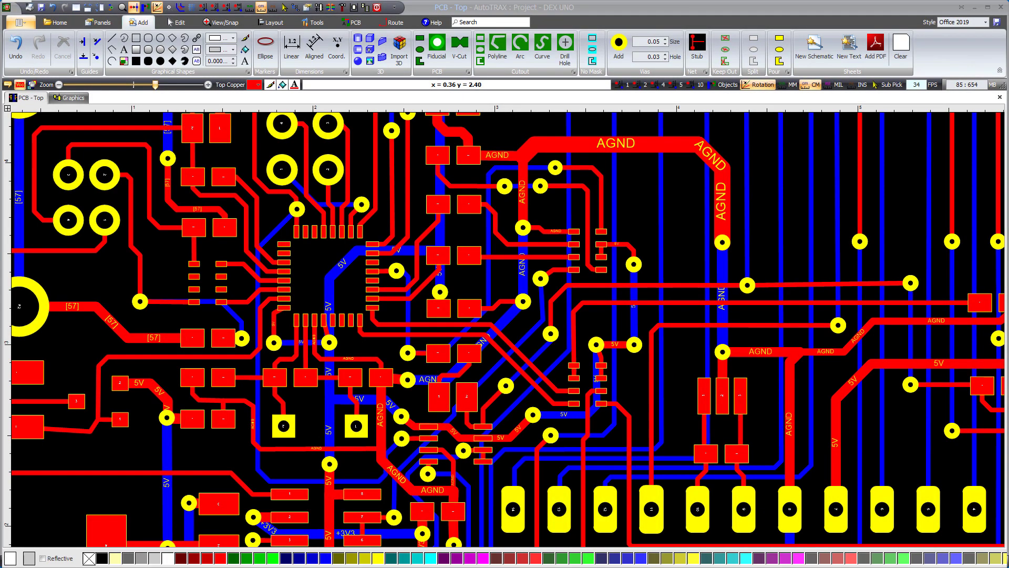
Step: Select the horizontal segment of track 48 below the chip and adjust the track's width to about 0.02
scroll(494, 314, up, 3)
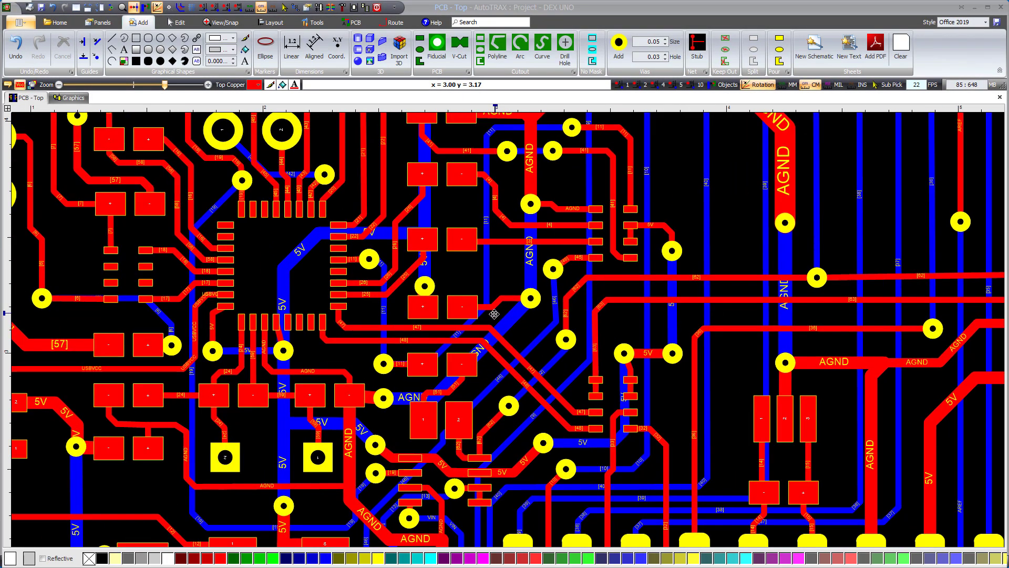
scroll(494, 314, down, 3)
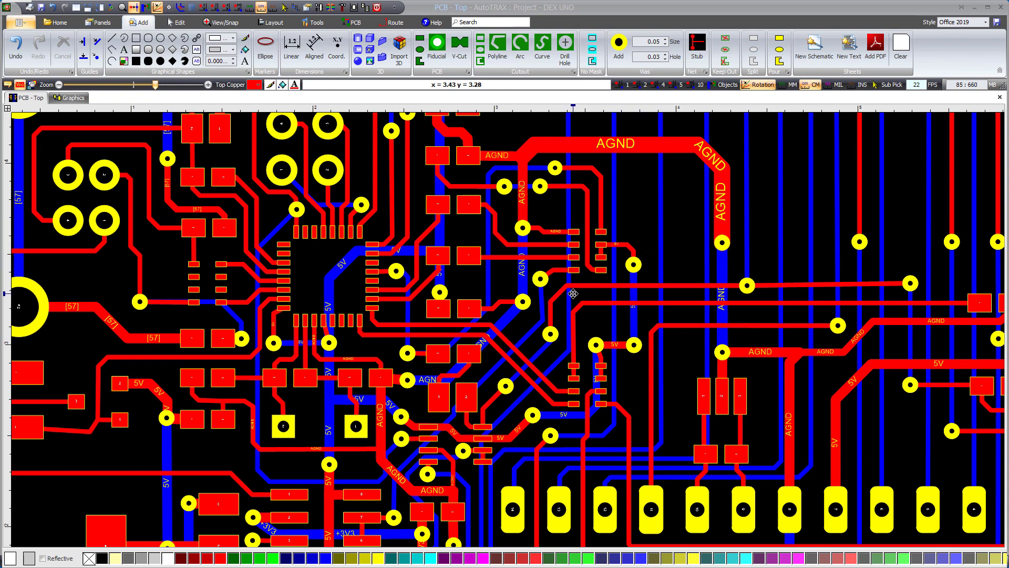
scroll(423, 353, up, 3)
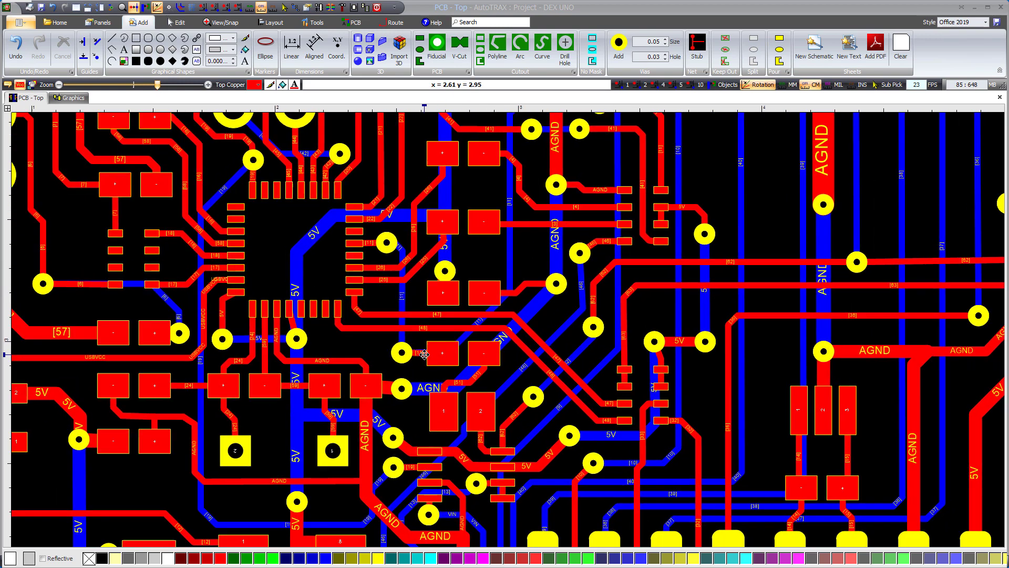
scroll(422, 352, up, 2)
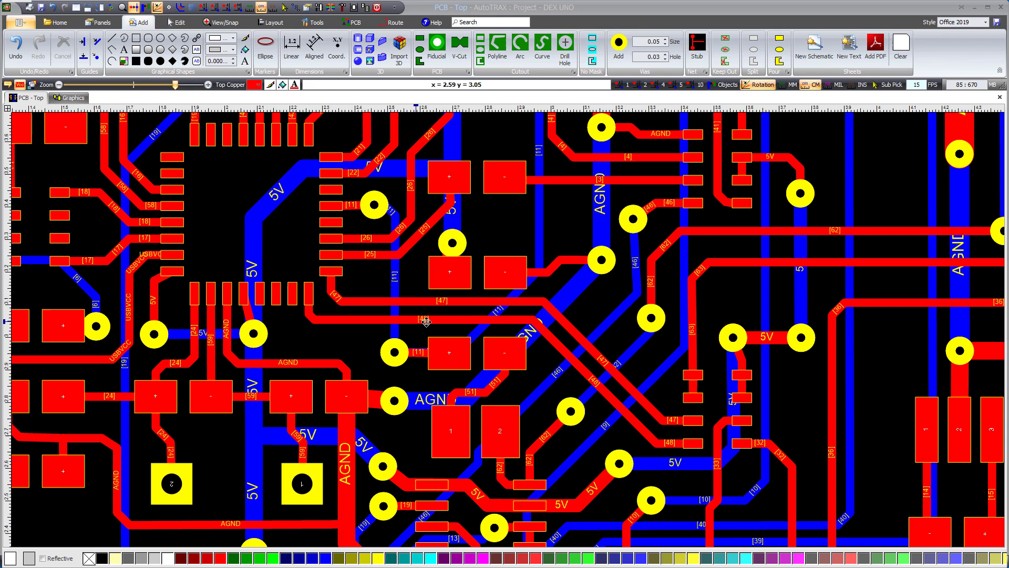
click(473, 318)
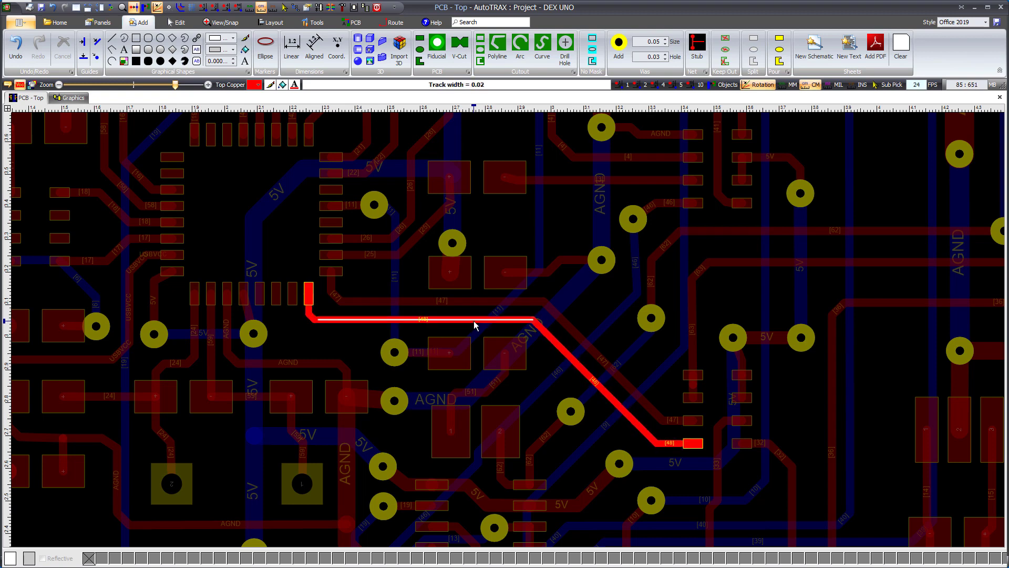
key(minus)
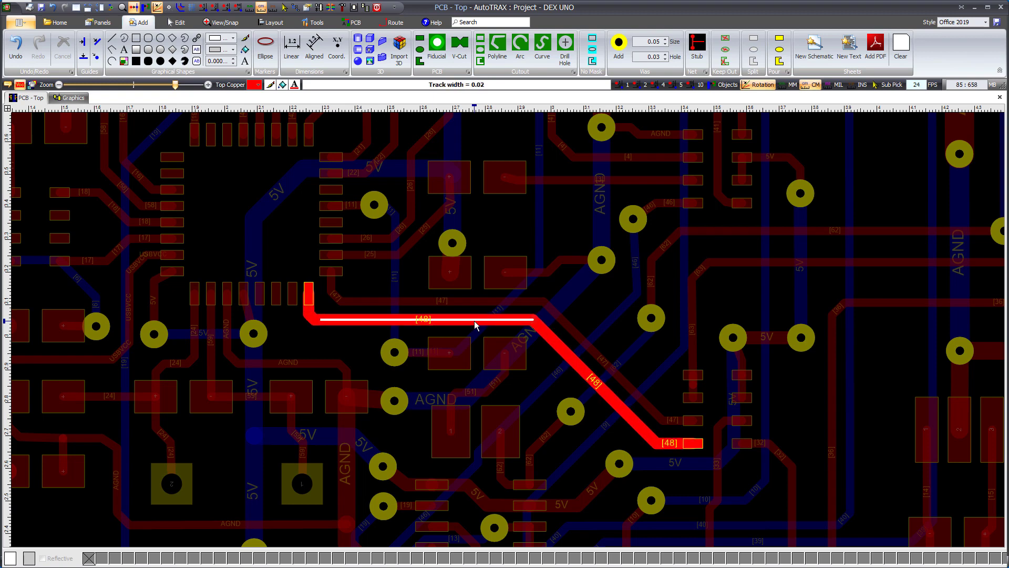
key(plus)
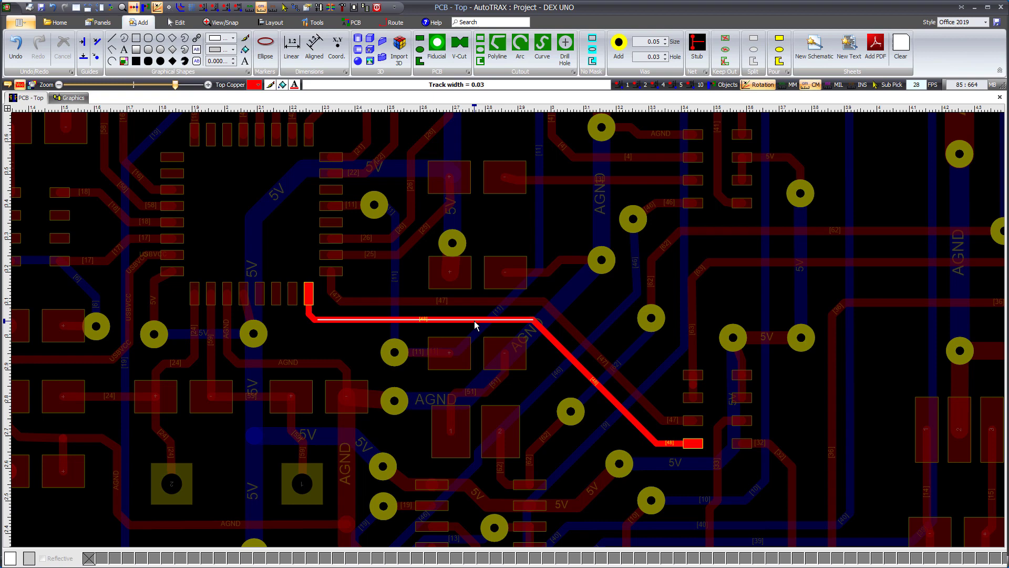
Step: Enlarge the AGND via where the vertical and diagonal blue tracks meet, scaling its hole with it, and deselect it
click(595, 261)
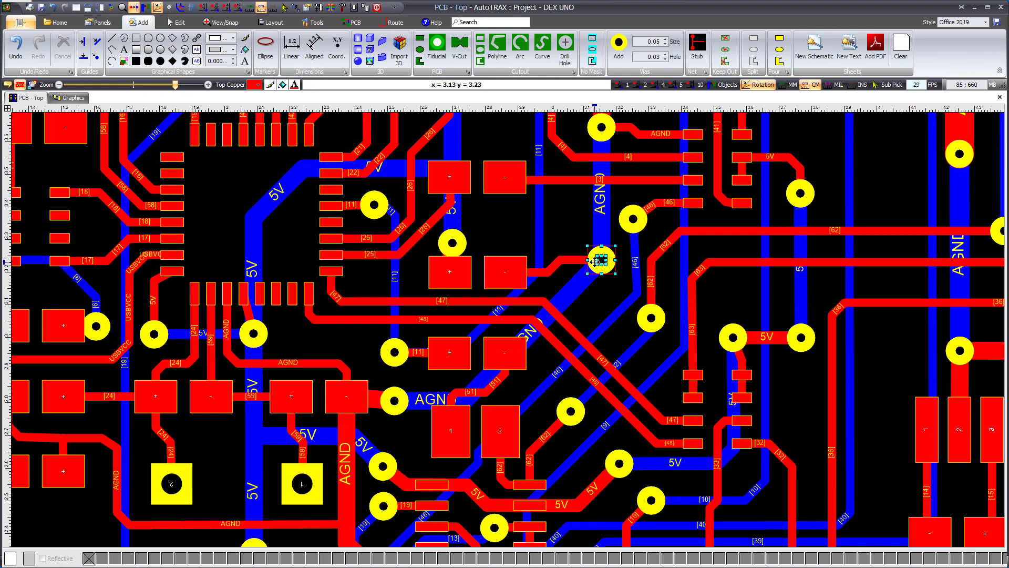
scroll(593, 261, up, 6)
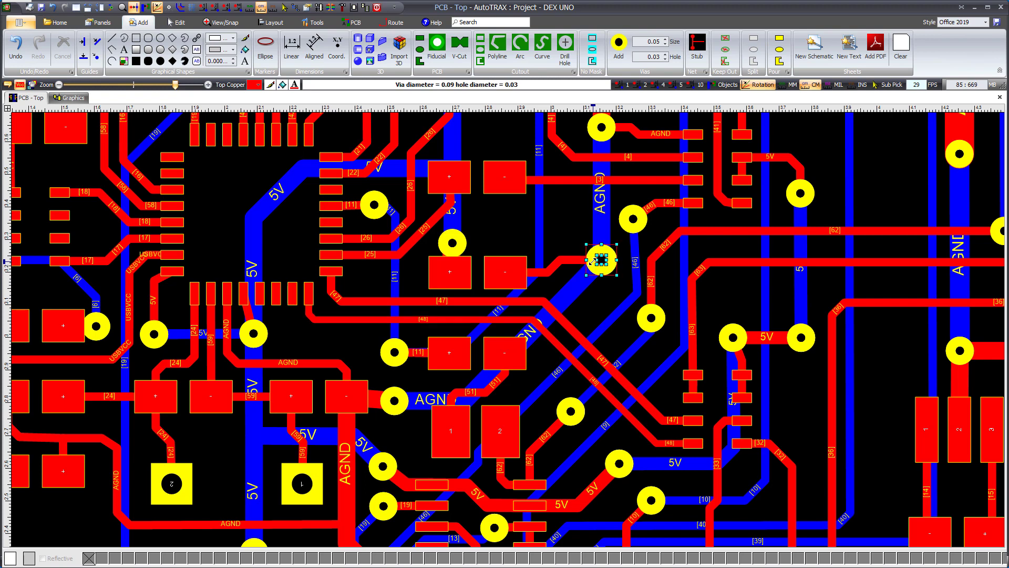
scroll(593, 261, down, 4)
scroll(593, 262, down, 3)
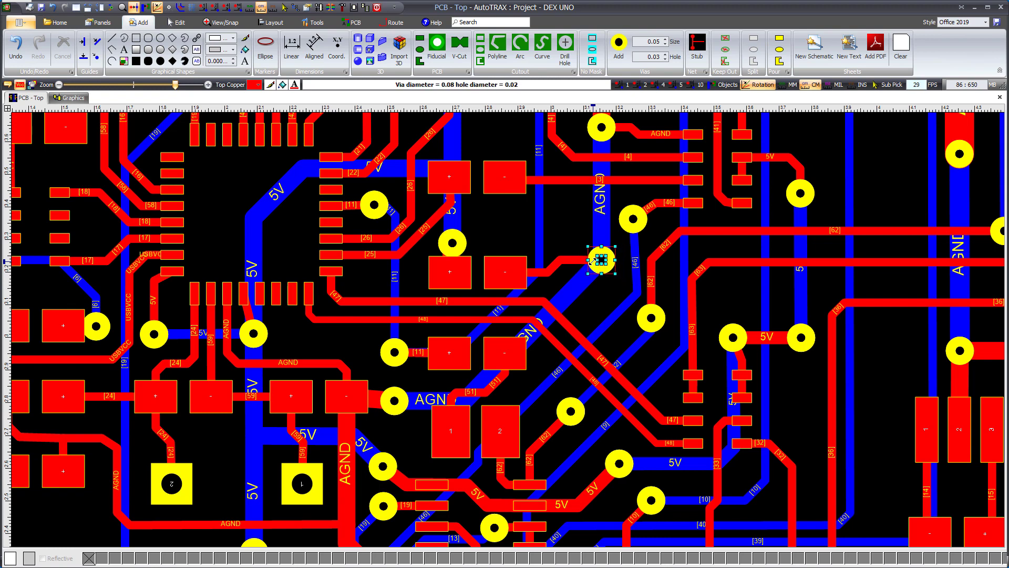
scroll(593, 261, up, 5)
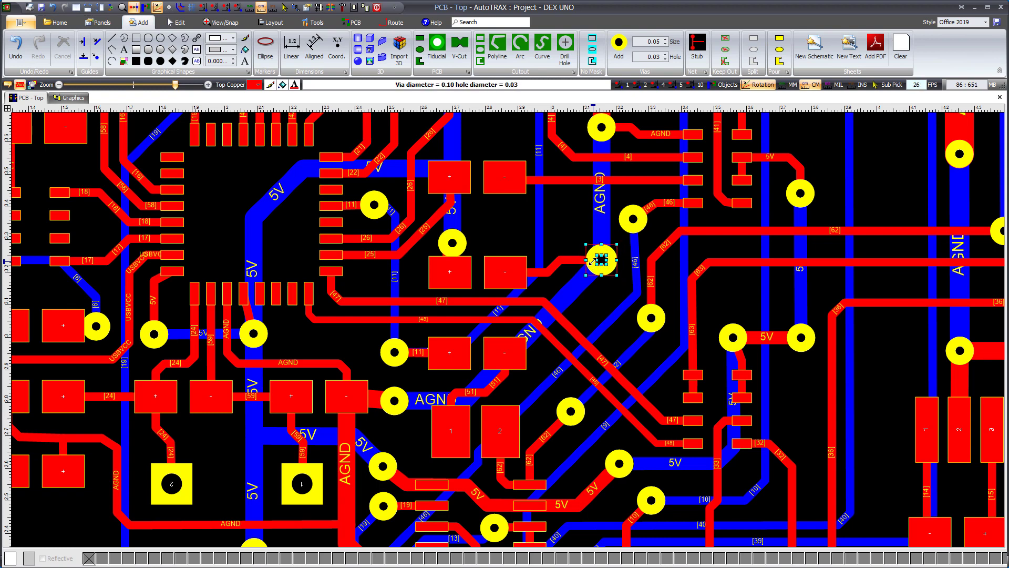
scroll(593, 261, down, 3)
scroll(593, 262, up, 4)
scroll(593, 261, down, 3)
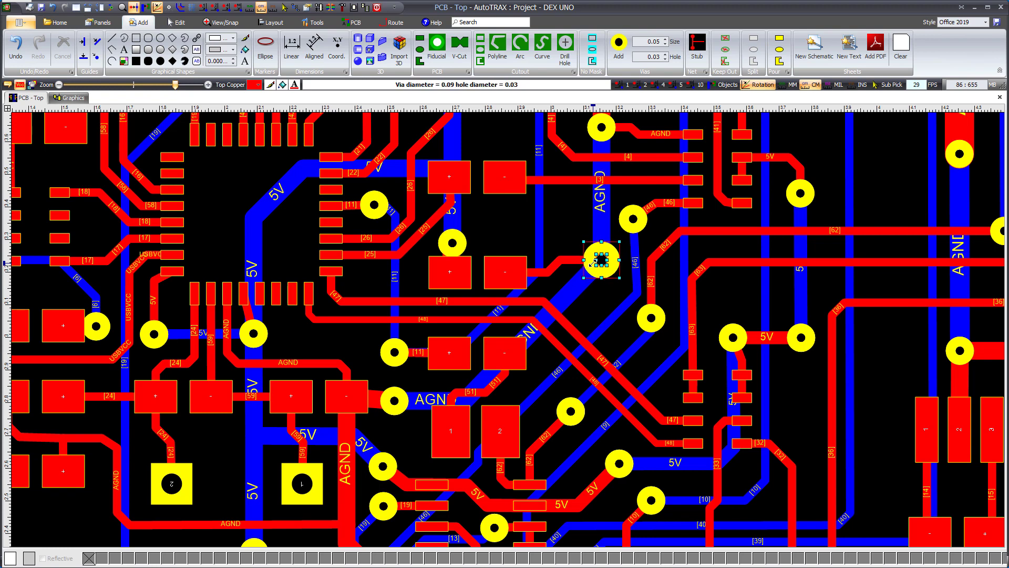
scroll(593, 261, up, 2)
scroll(594, 261, up, 1)
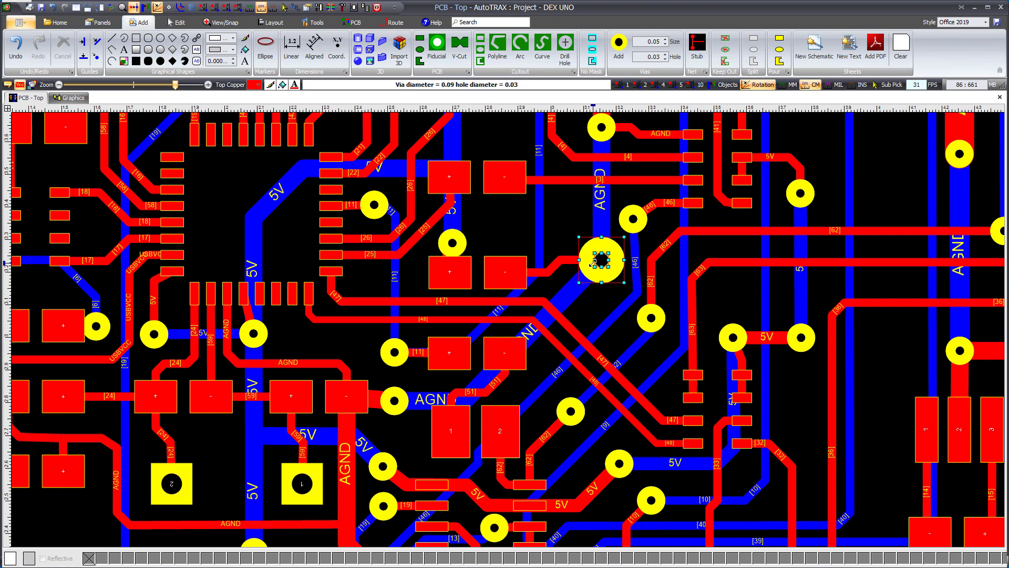
scroll(594, 261, down, 1)
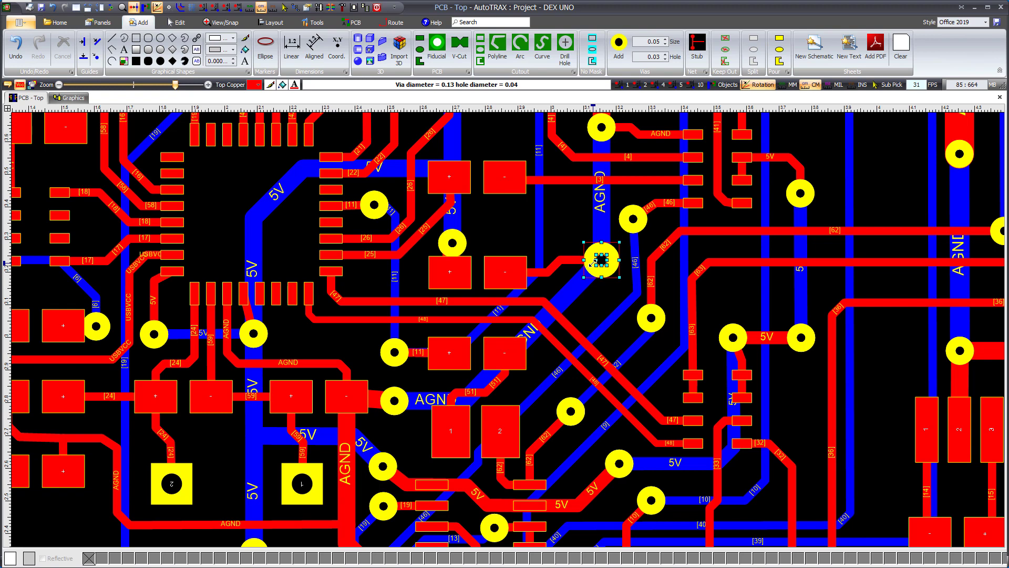
click(574, 230)
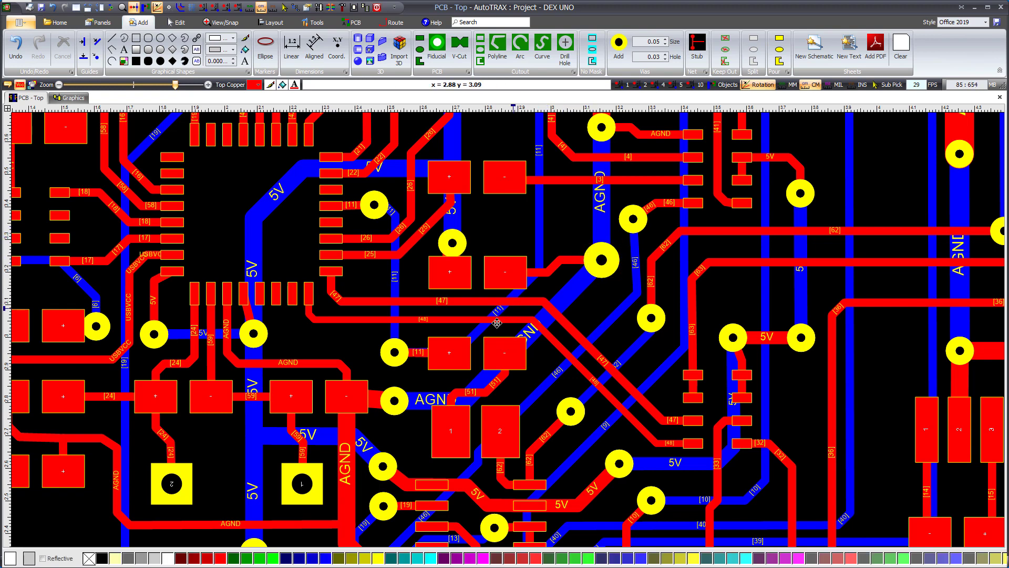
Step: Enable SubPick and resize the "+" pad connected to track 11 to about 0.11 wide by 0.08 high
right_click(354, 342)
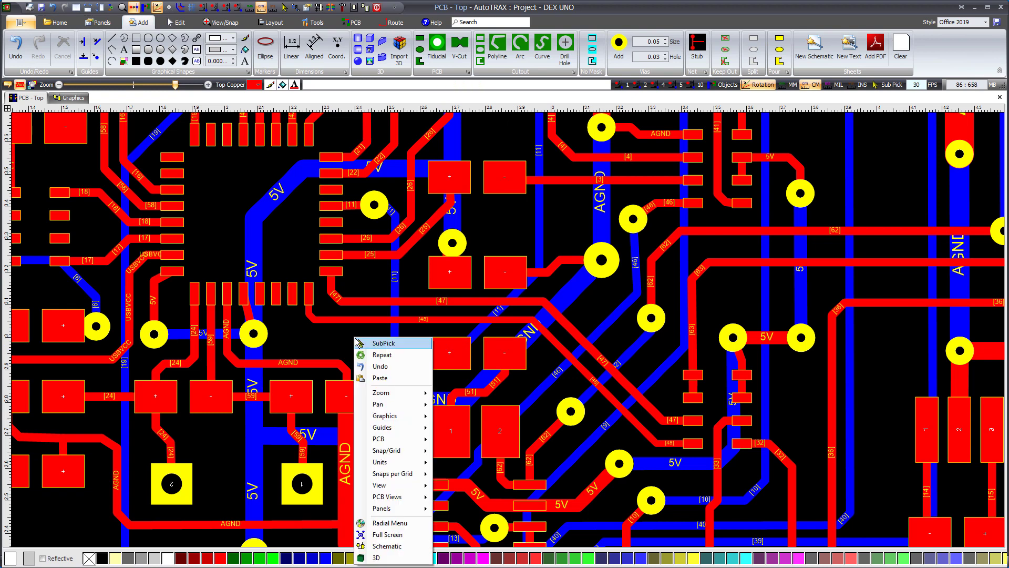
click(388, 344)
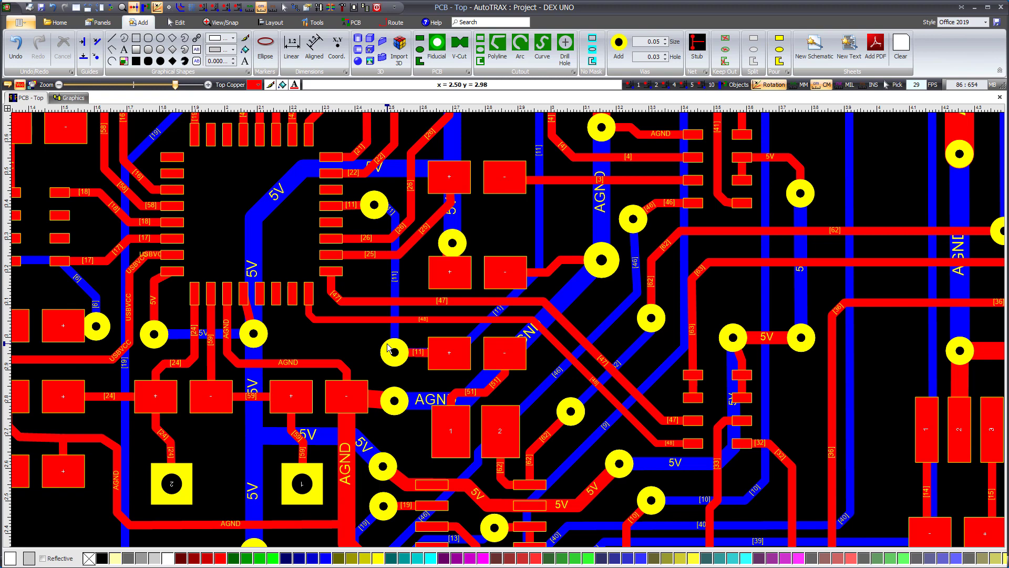
click(449, 345)
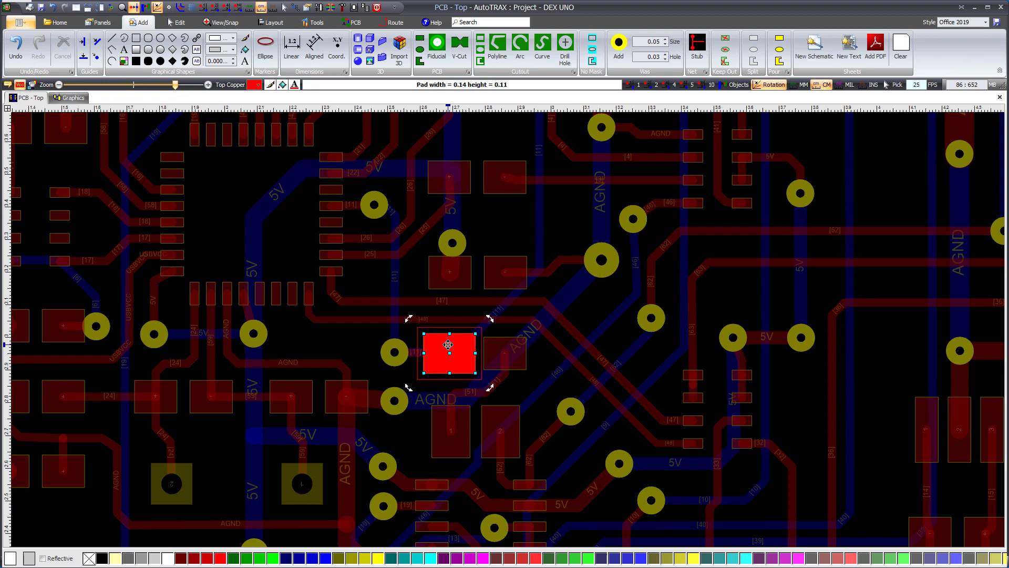
shift+scroll(448, 345, down, 5)
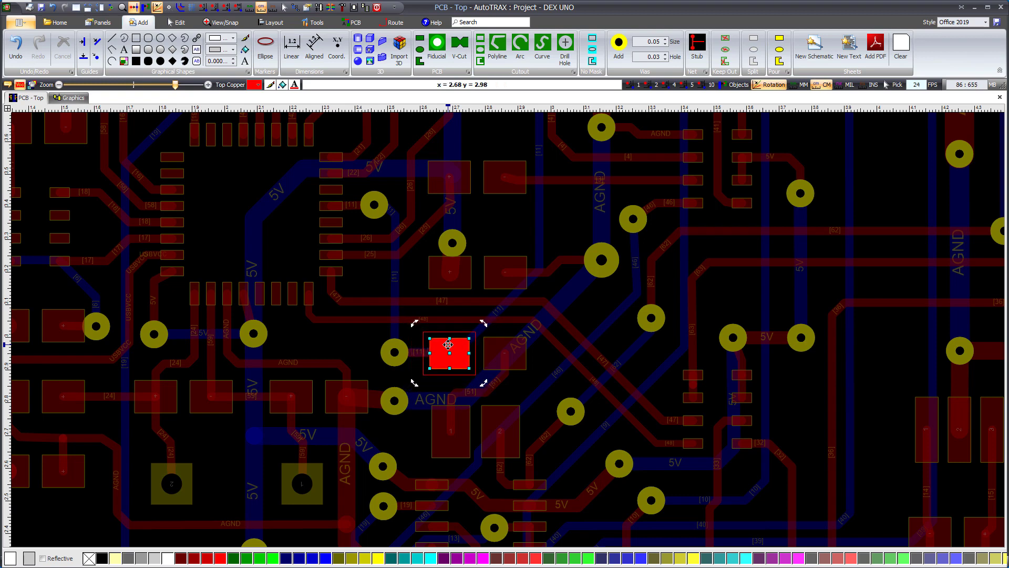
shift+scroll(448, 344, up, 7)
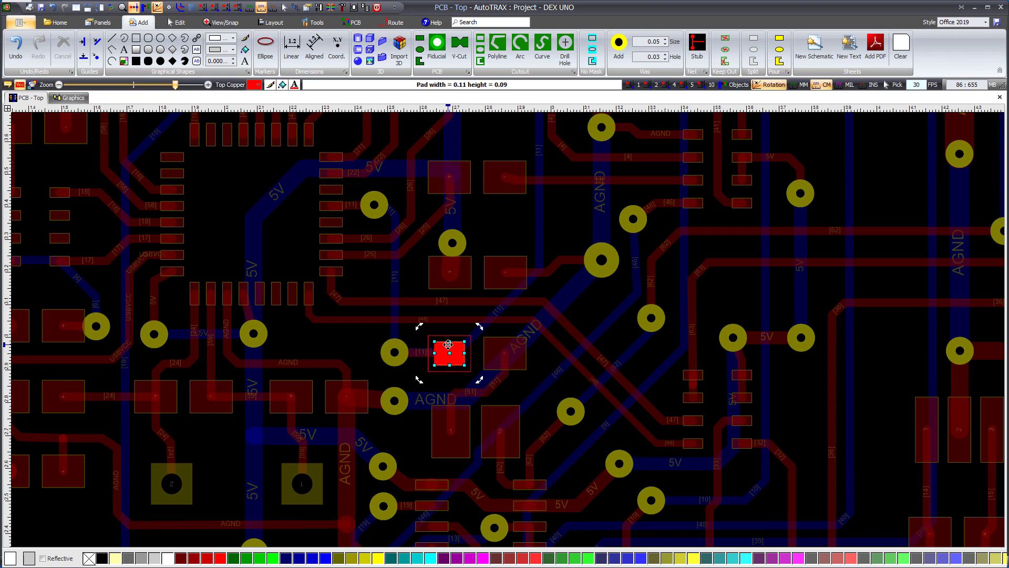
scroll(448, 344, up, 5)
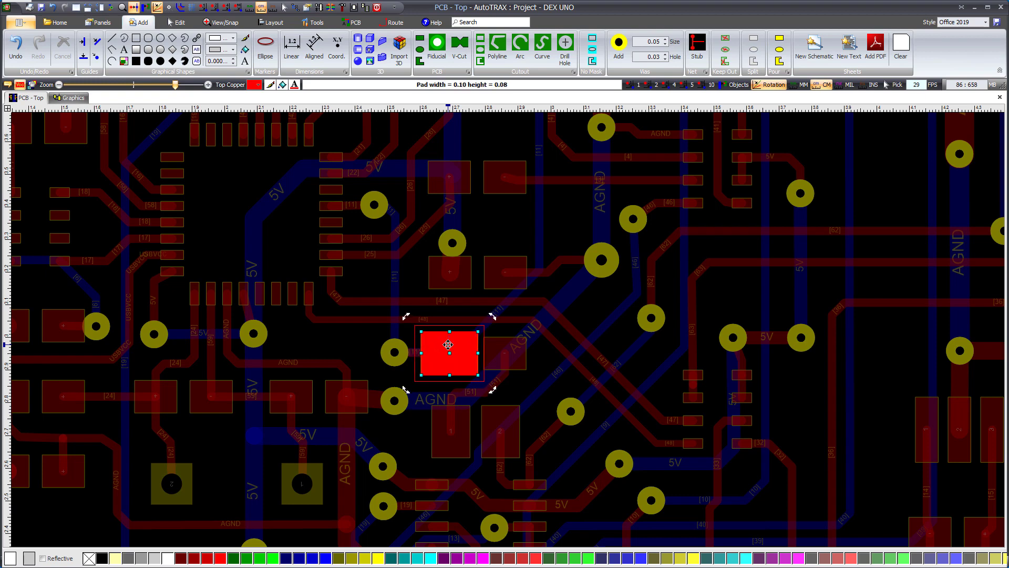
shift+scroll(448, 345, up, 2)
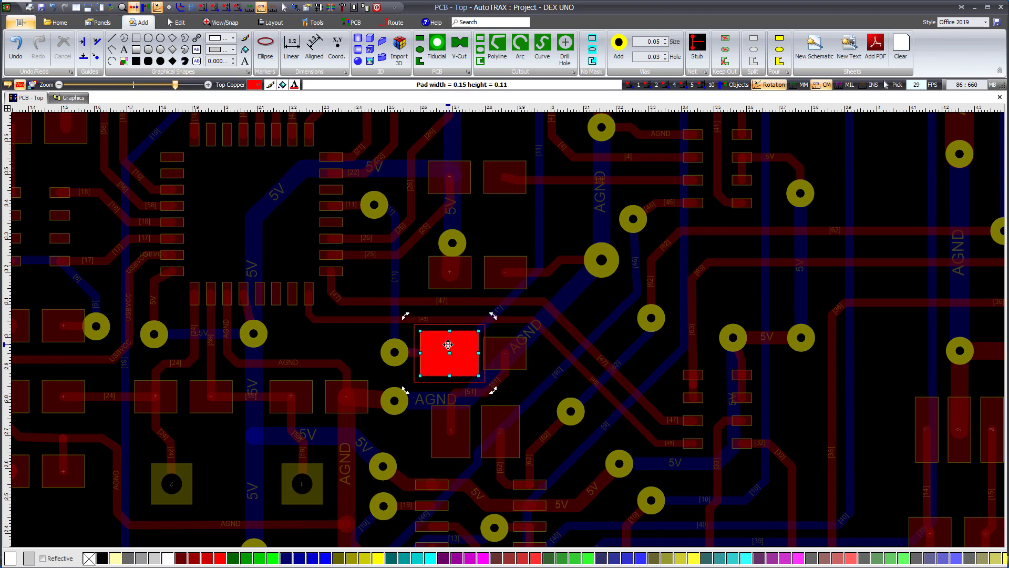
shift+scroll(448, 344, down, 5)
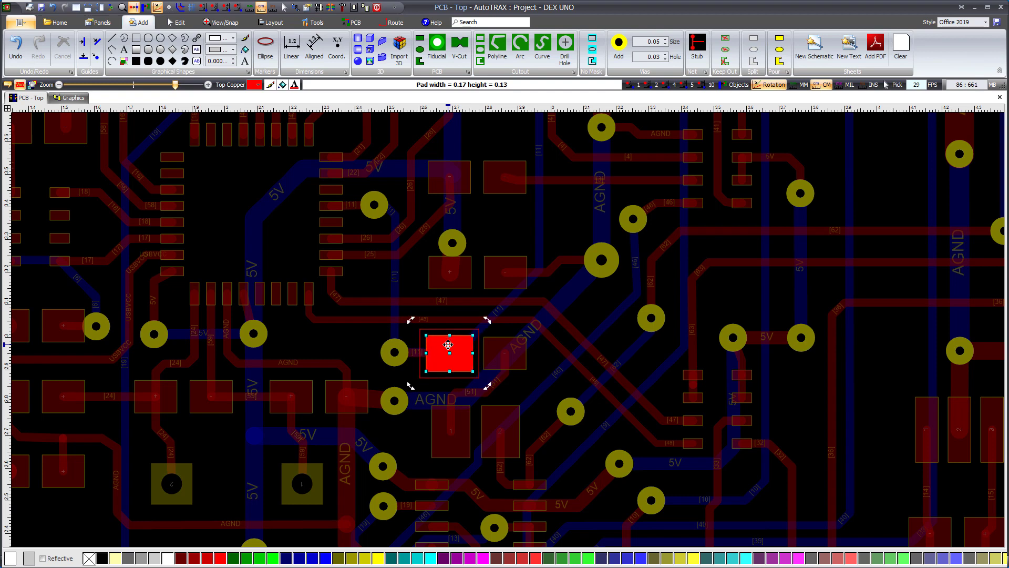
scroll(448, 344, down, 1)
scroll(448, 344, down, 6)
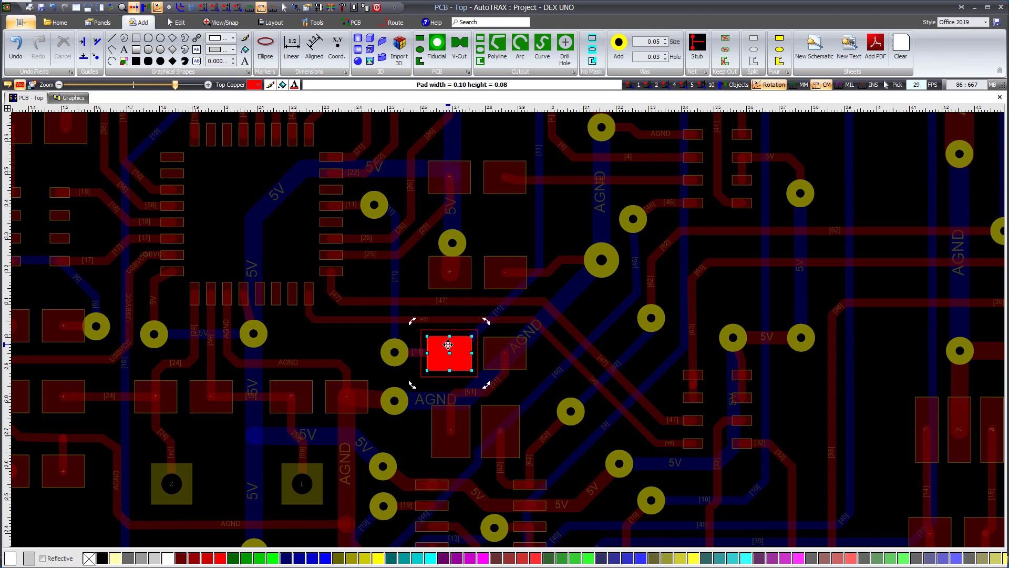
scroll(447, 344, up, 7)
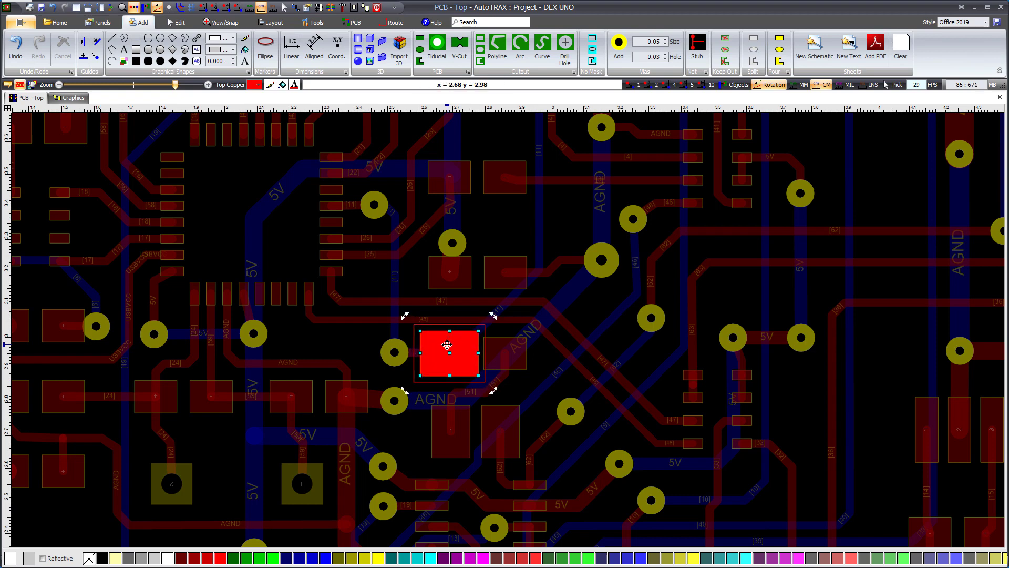
scroll(448, 344, down, 5)
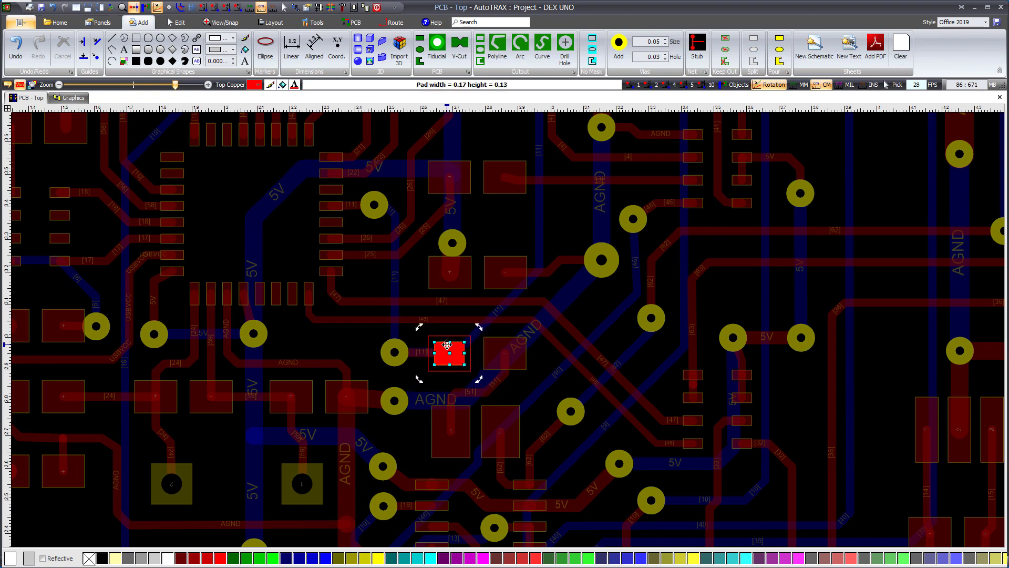
scroll(446, 344, up, 3)
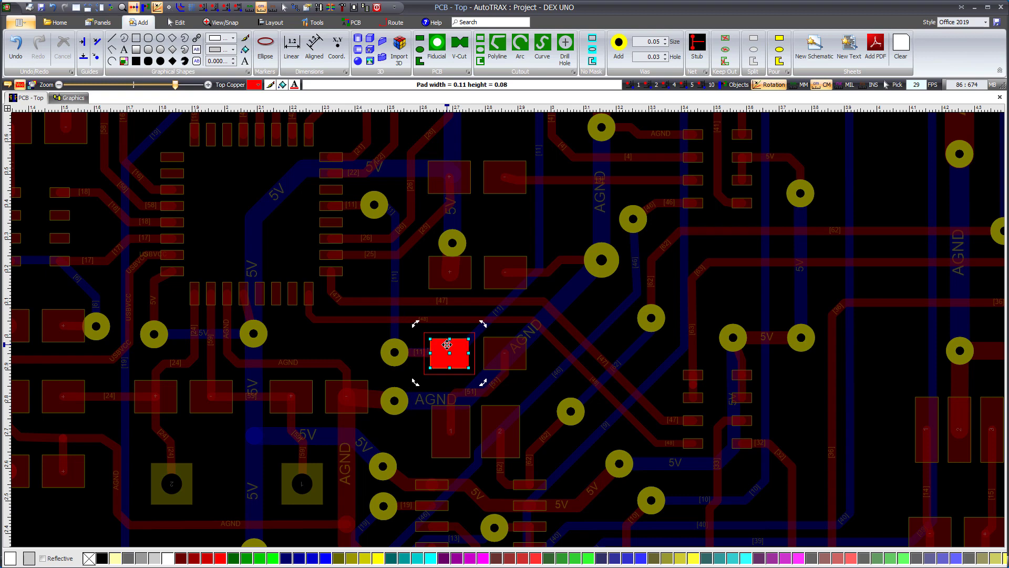
click(367, 342)
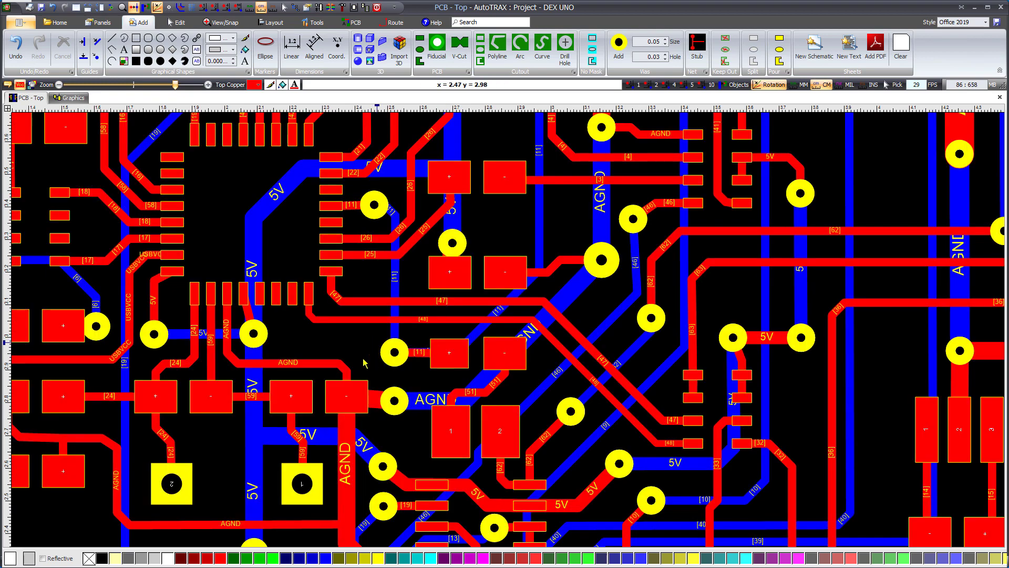
Step: Switch to the Graphics sheet, make the single diagonal line above the polyline much thicker, and deselect it
click(72, 99)
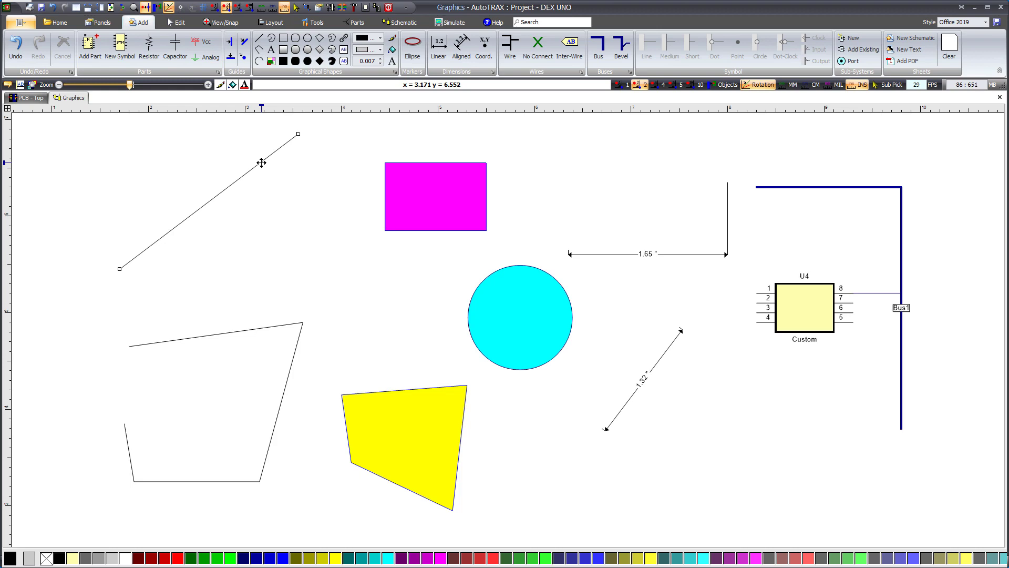
scroll(261, 162, up, 6)
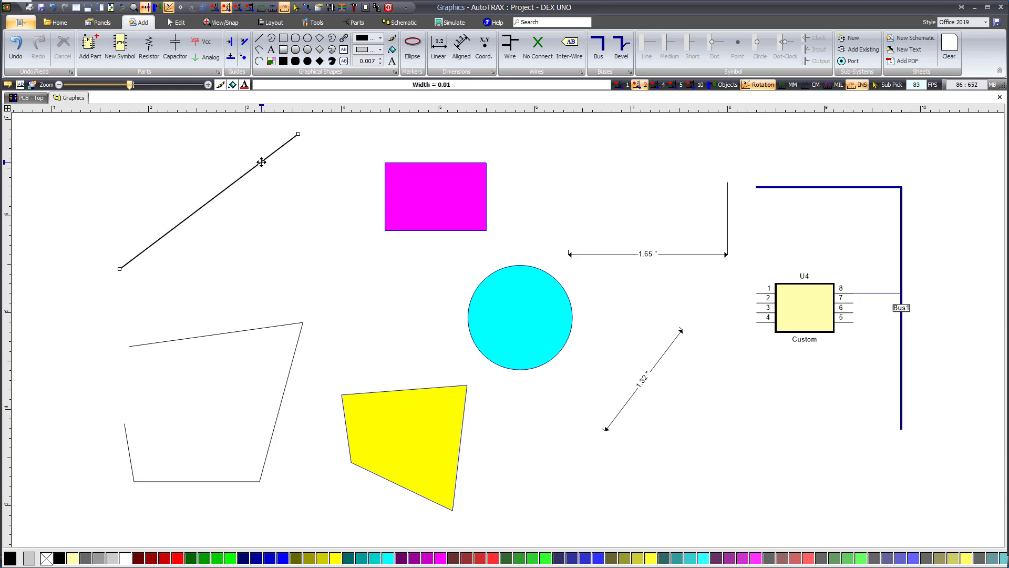
scroll(261, 161, up, 6)
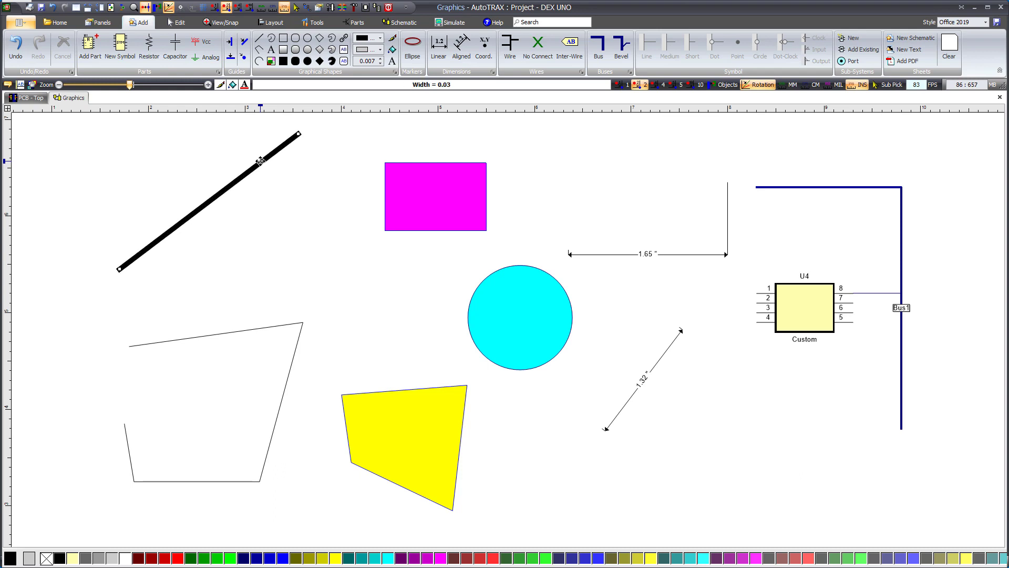
scroll(260, 161, down, 3)
scroll(259, 161, down, 5)
scroll(259, 160, up, 6)
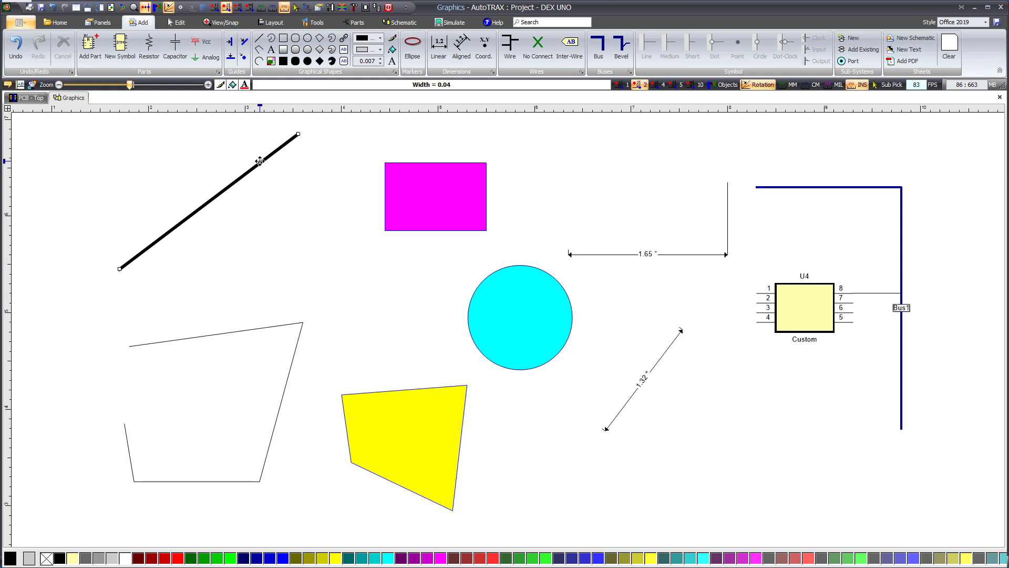
scroll(260, 161, up, 3)
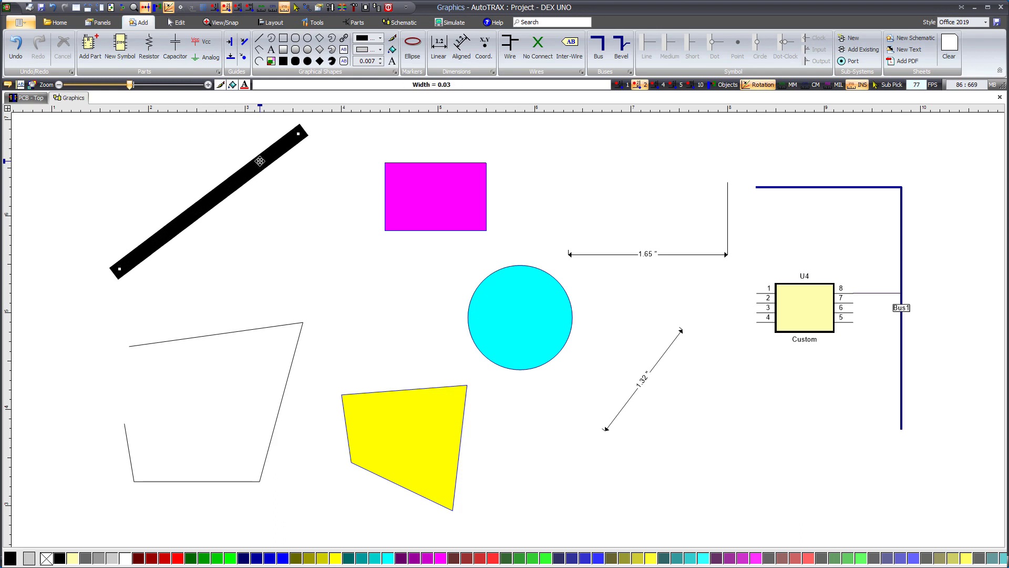
scroll(260, 161, down, 2)
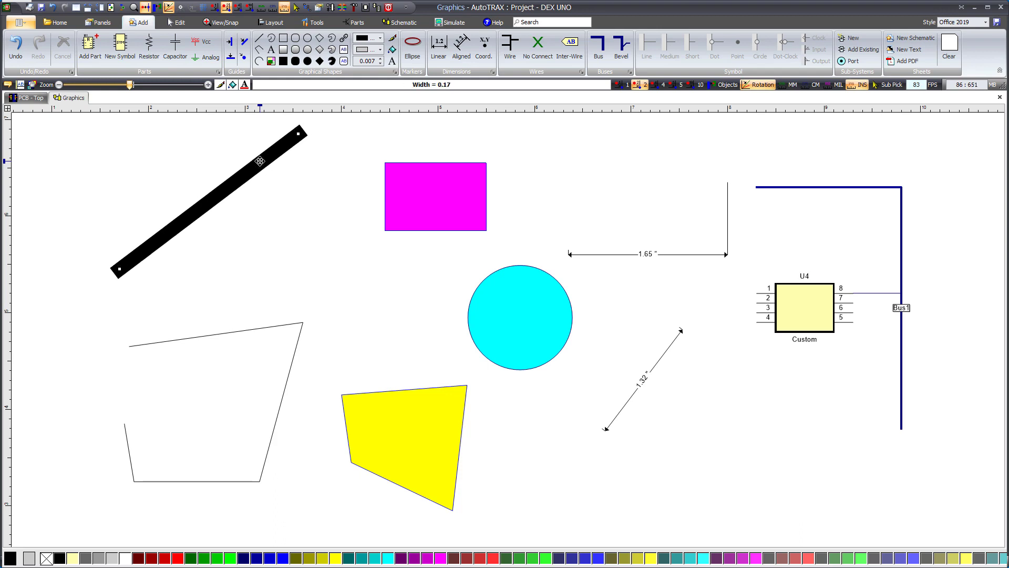
click(290, 277)
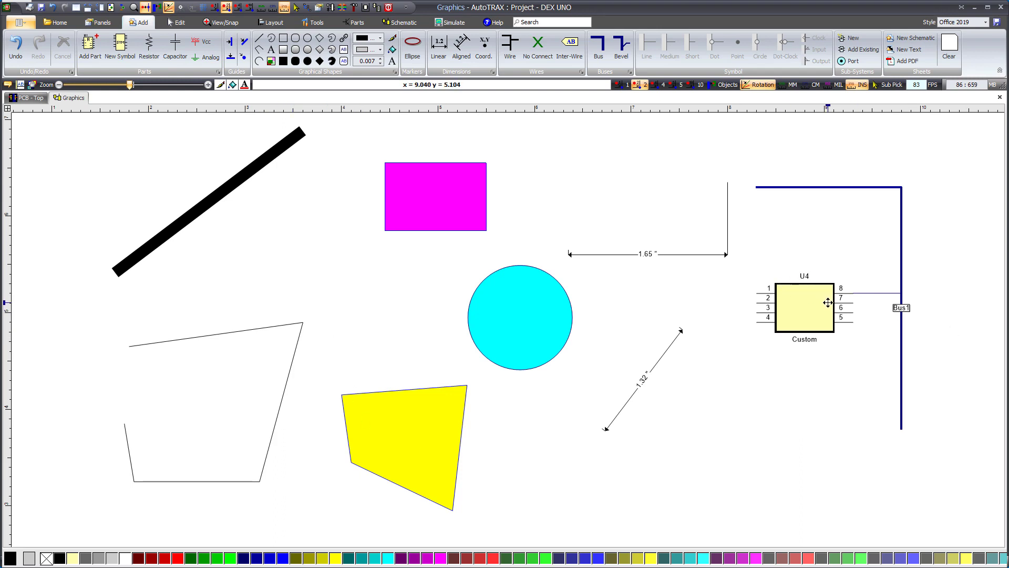
Step: Thicken the lines of the diagonal dimension and the horizontal dimension above it to about 0.01 each, and clear the selection
click(668, 348)
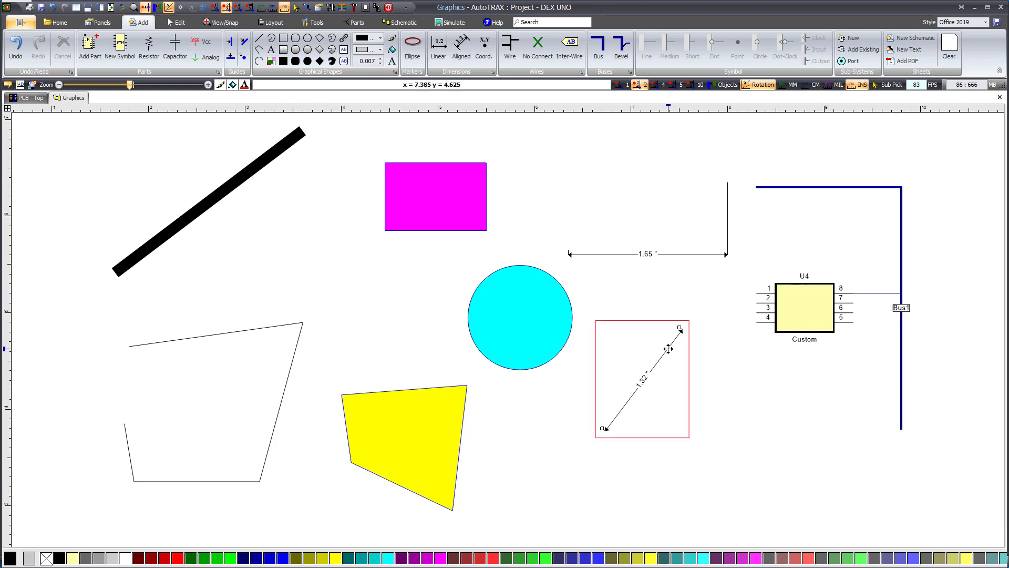
key(plus)
key(plus)
key(plus)
key(plus)
key(plus)
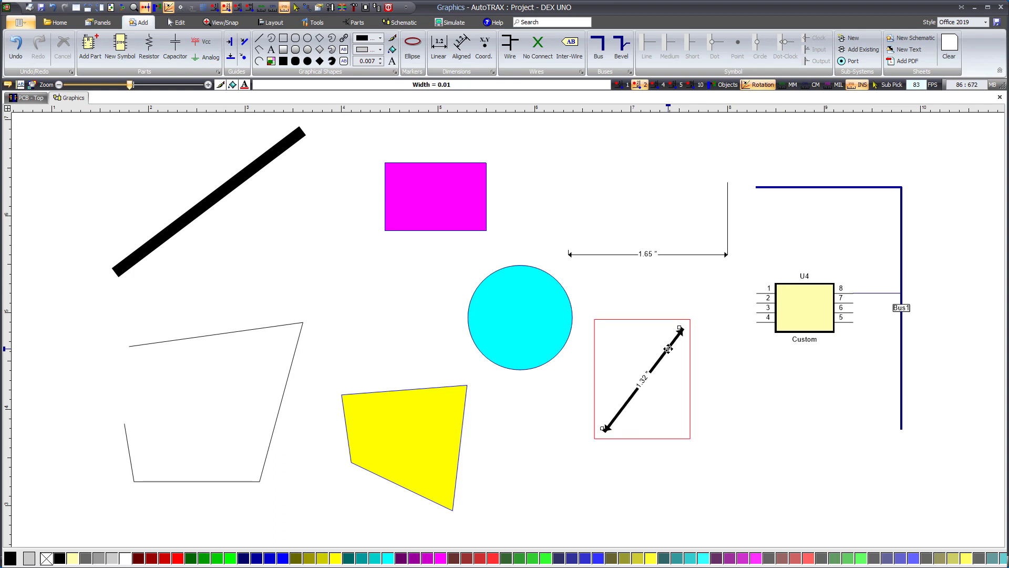
click(613, 254)
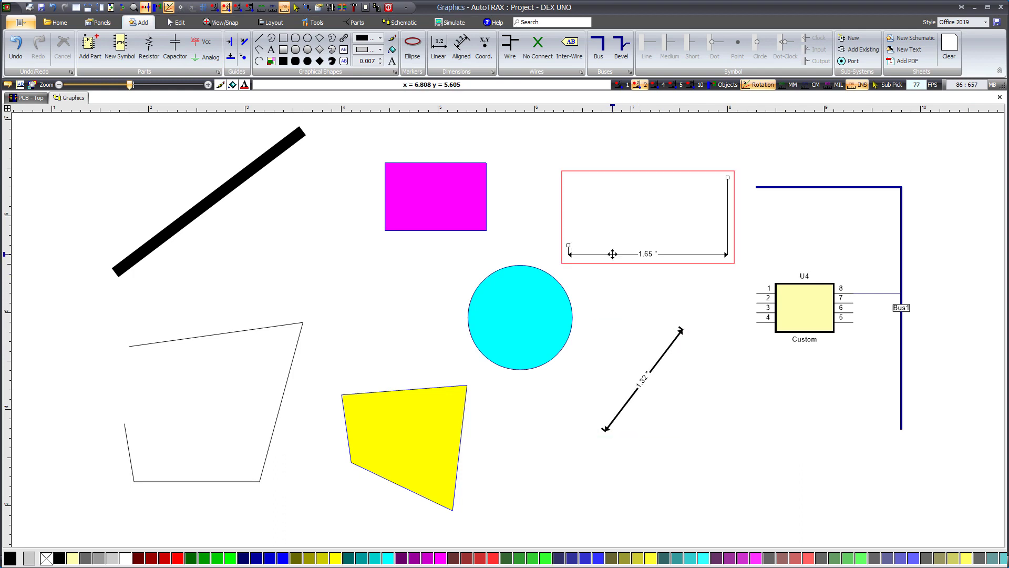
shift+scroll(612, 254, up, 4)
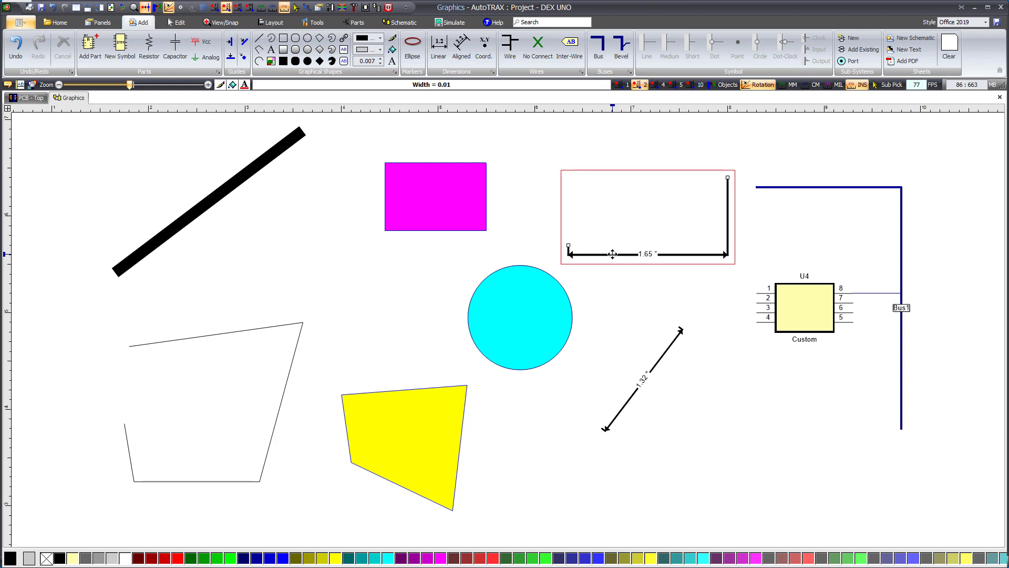
click(637, 299)
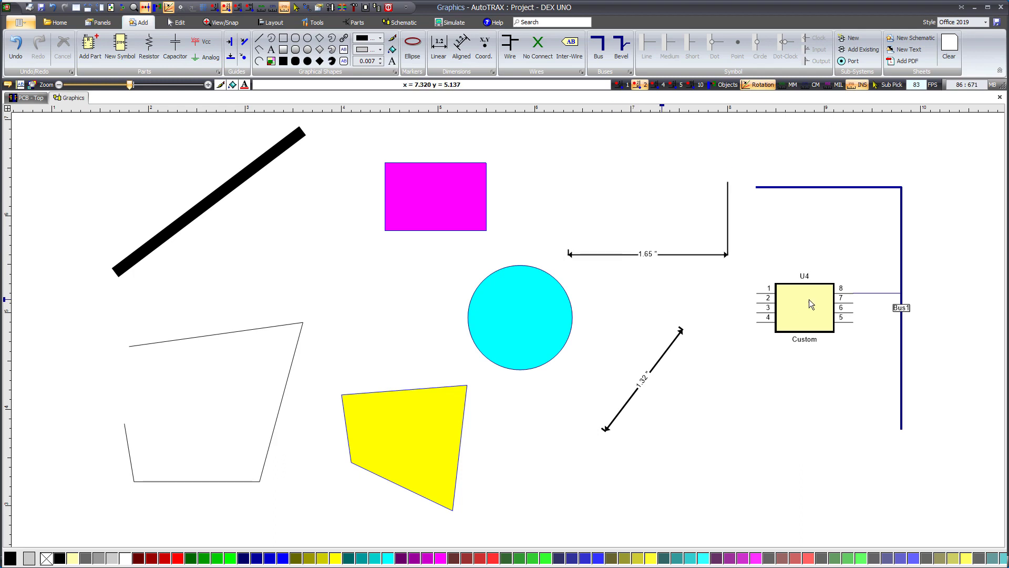
Step: Enable SubPick and thicken the rectangular body outline of symbol U4 to about 0.08
right_click(786, 247)
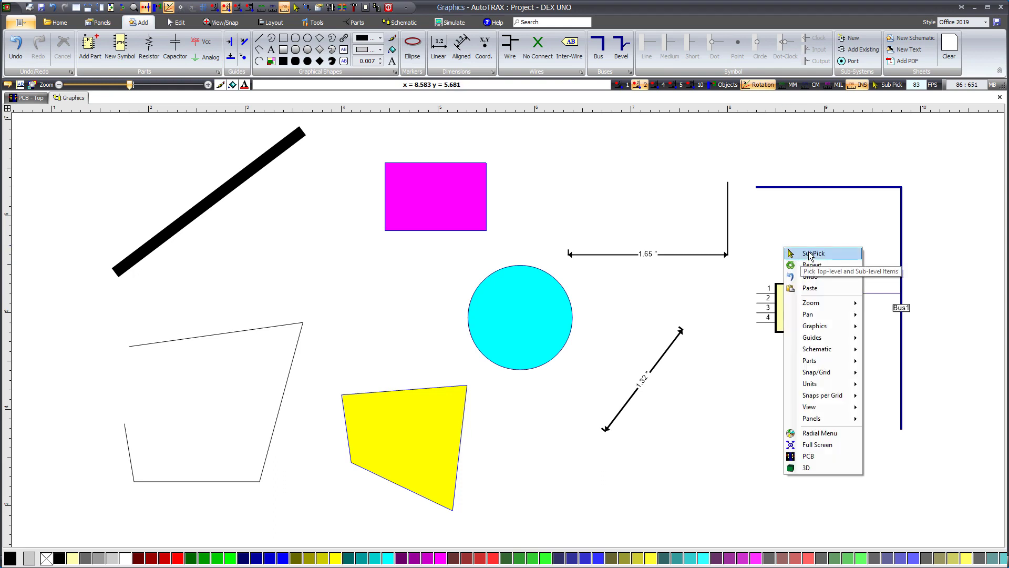
click(810, 255)
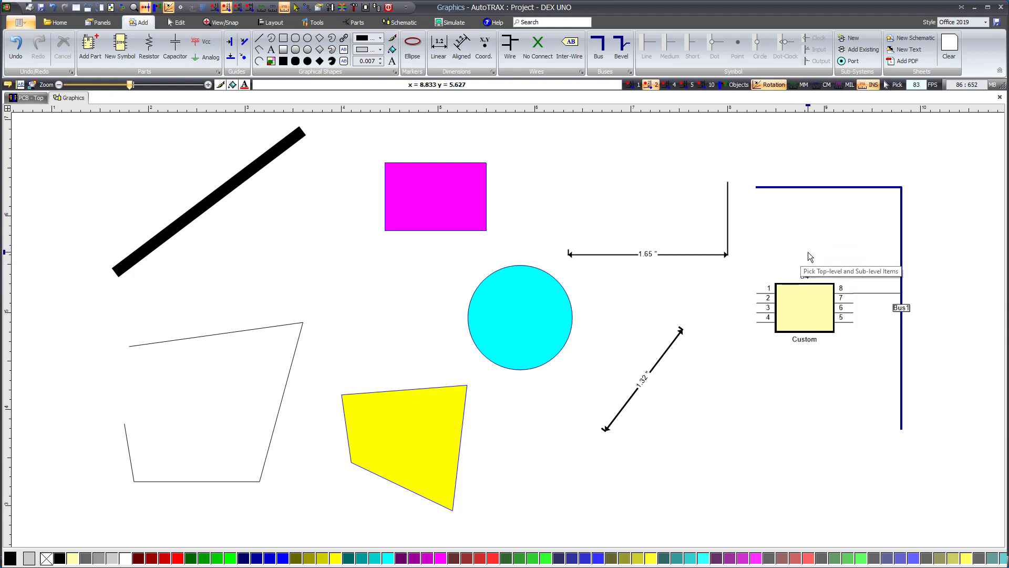
click(799, 298)
key(plus)
key(plus)
key(plus)
key(plus)
key(plus)
key(plus)
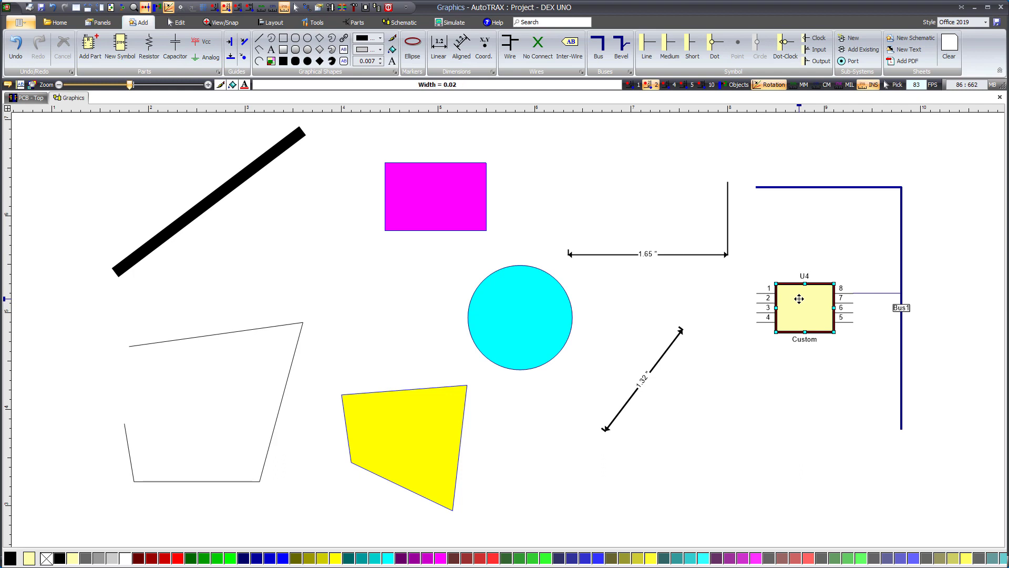
scroll(798, 298, up, 5)
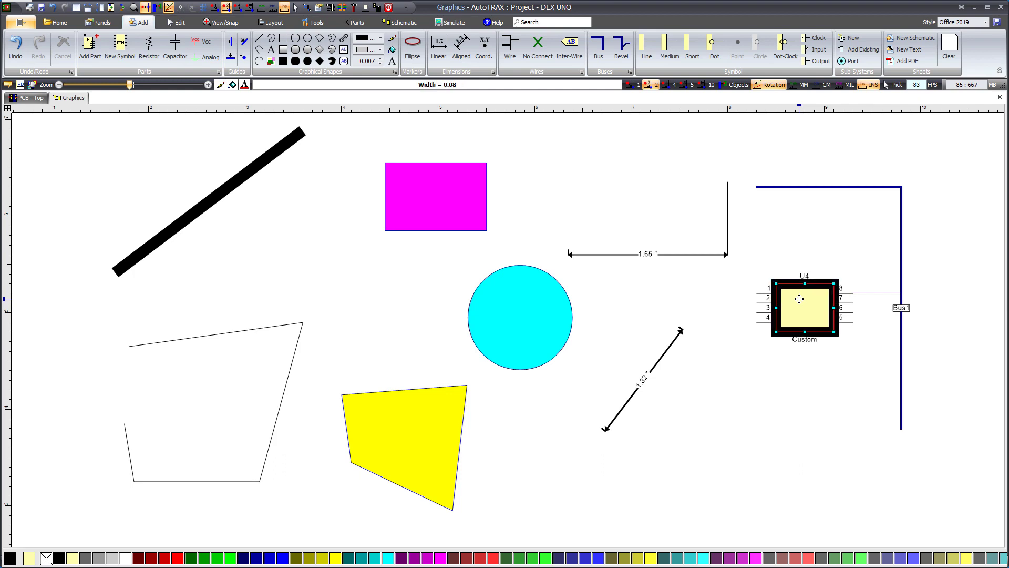
Step: Reduce the body outline of symbol U4 to a thin border and deselect it
scroll(798, 299, up, 3)
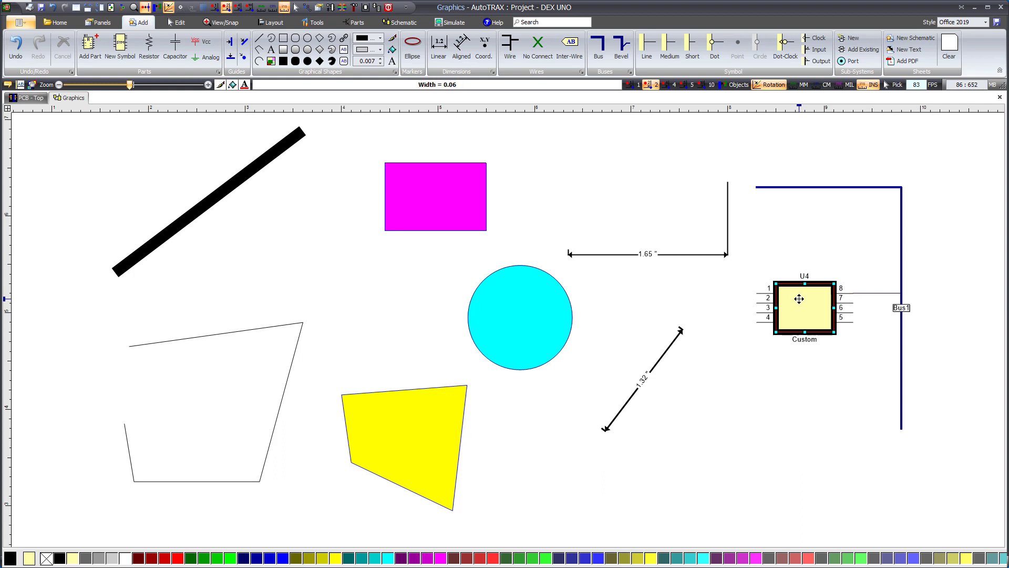
scroll(799, 299, down, 3)
scroll(799, 298, up, 3)
scroll(798, 298, down, 4)
click(724, 290)
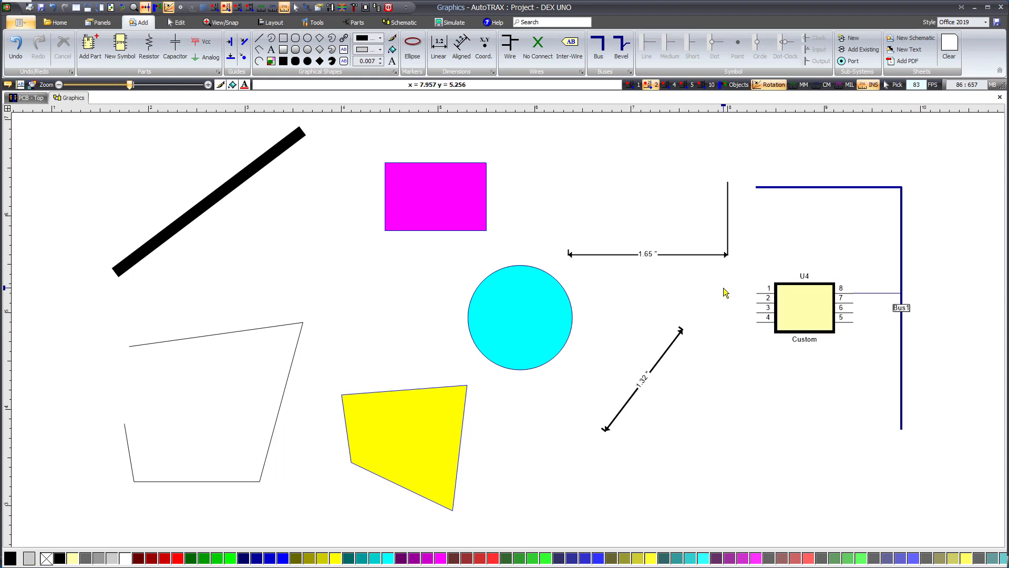
Step: Thicken the outline of the cyan circle to about 0.03
click(508, 269)
scroll(508, 267, up, 1)
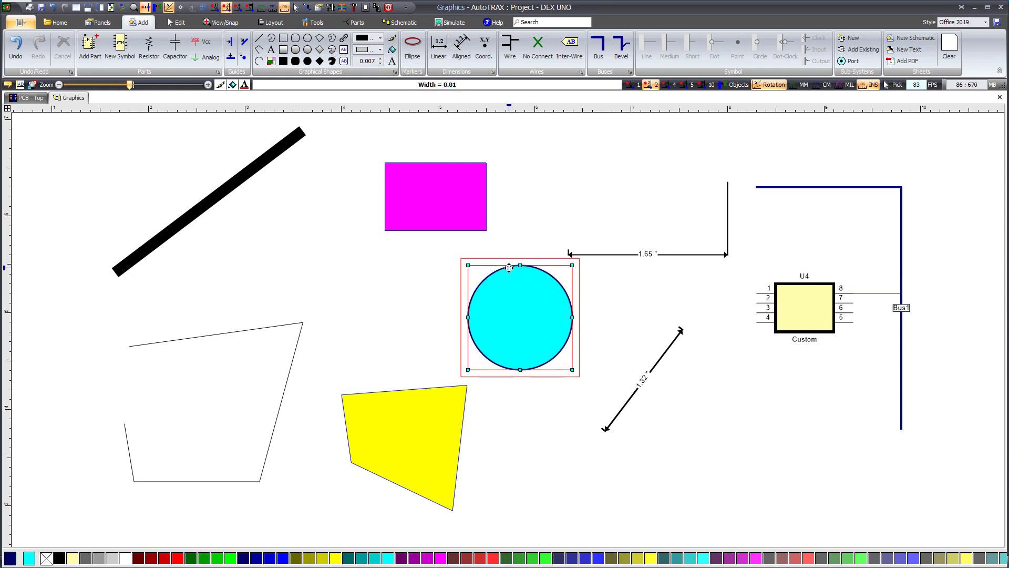
scroll(509, 268, up, 2)
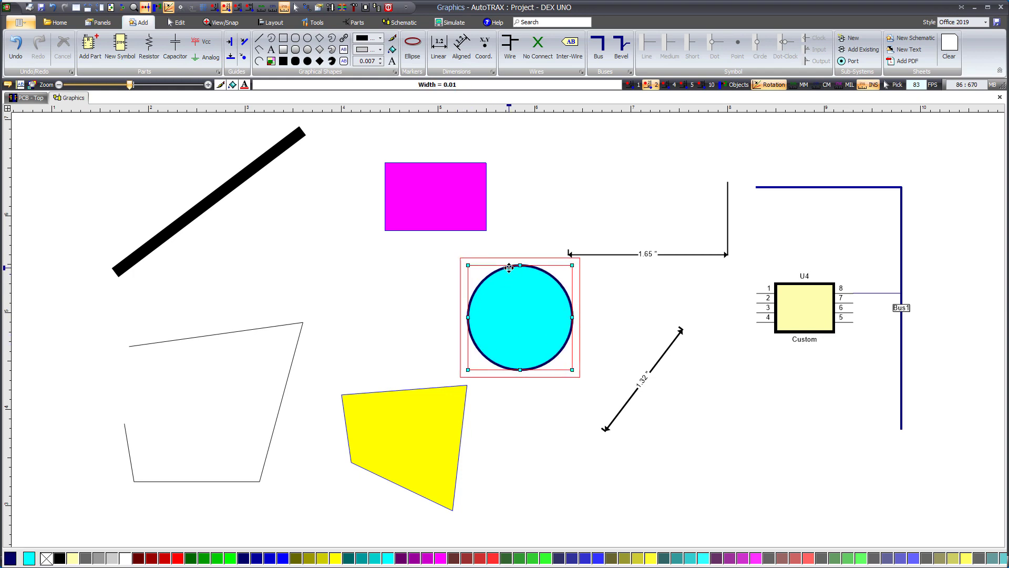
Step: Thicken the outline of the magenta rectangle to about 0.10
click(440, 195)
scroll(440, 195, up, 1)
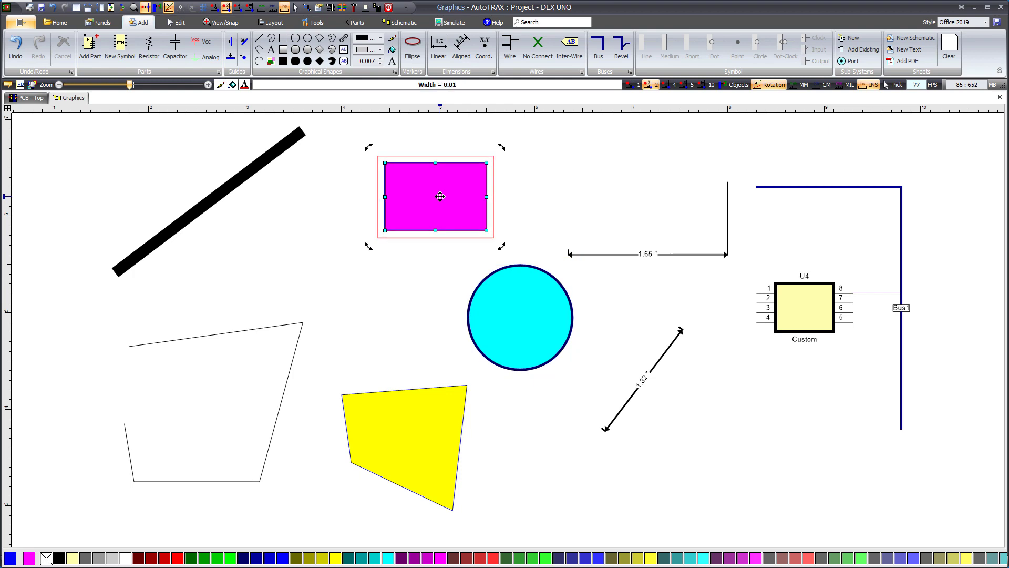
scroll(440, 196, up, 9)
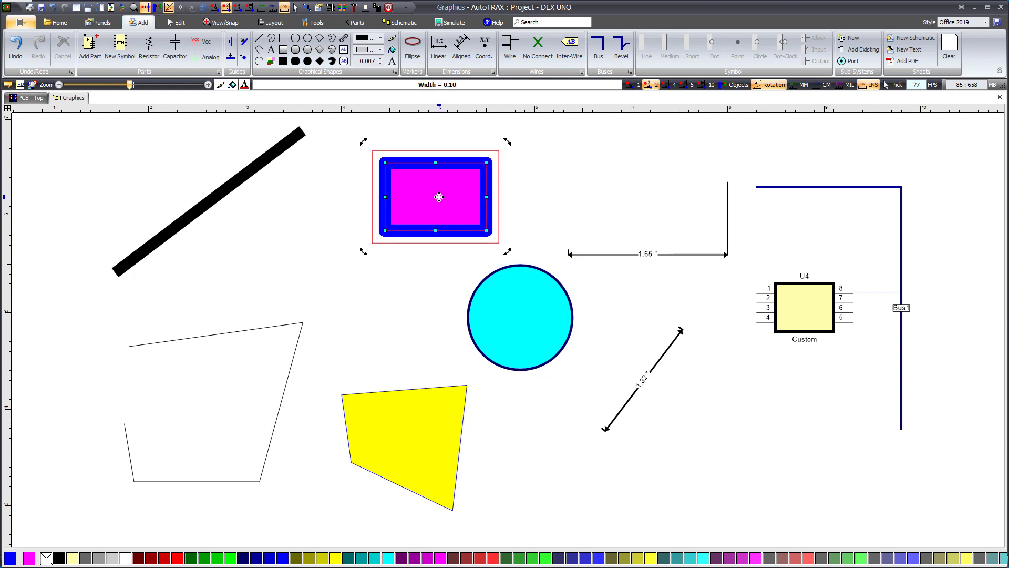